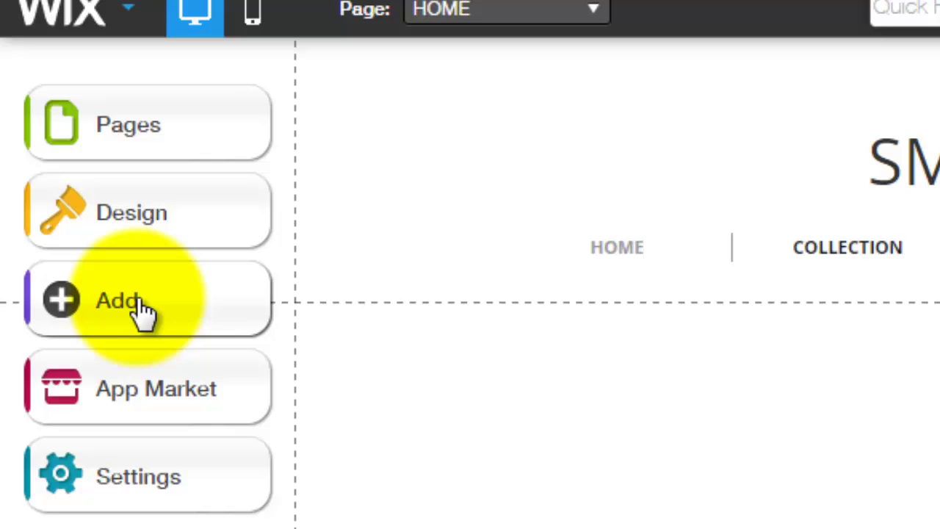
# Step: Add a video player from the Media elements to the home page
pyautogui.click(142, 311)
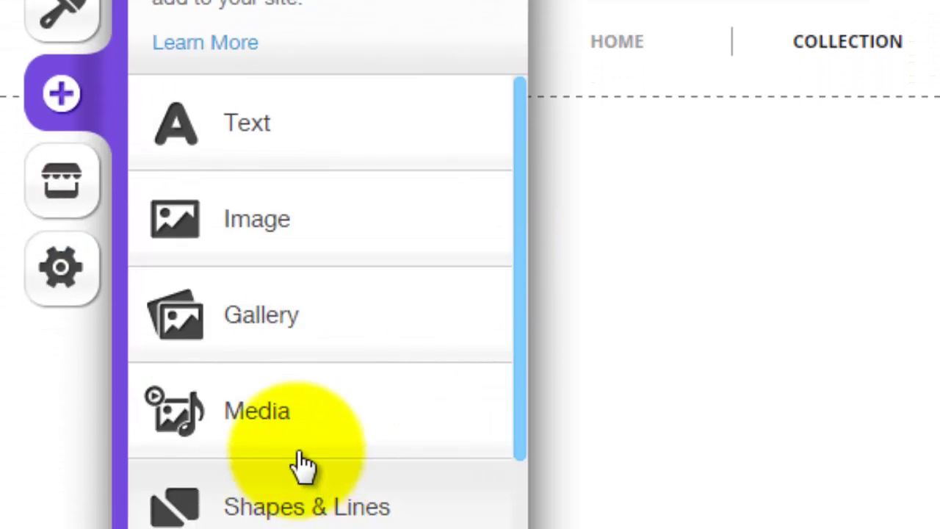
pyautogui.click(298, 440)
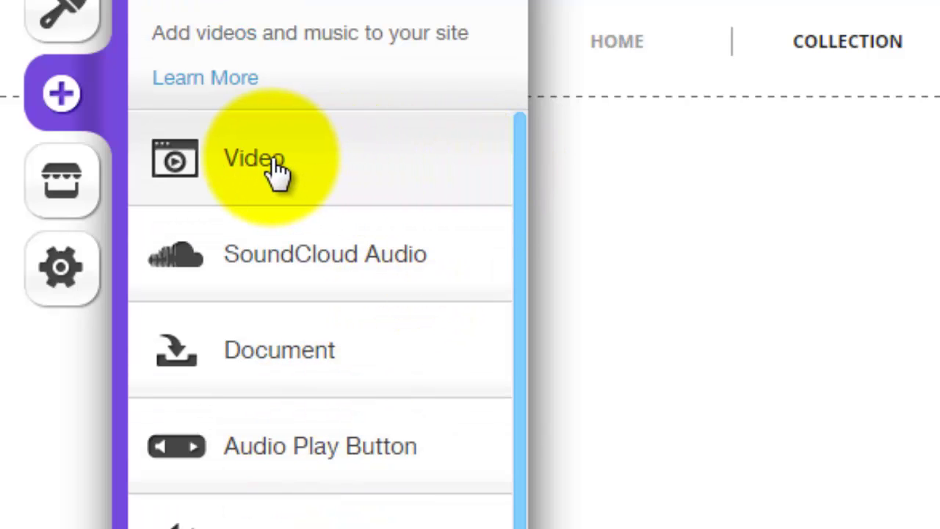
pyautogui.click(275, 163)
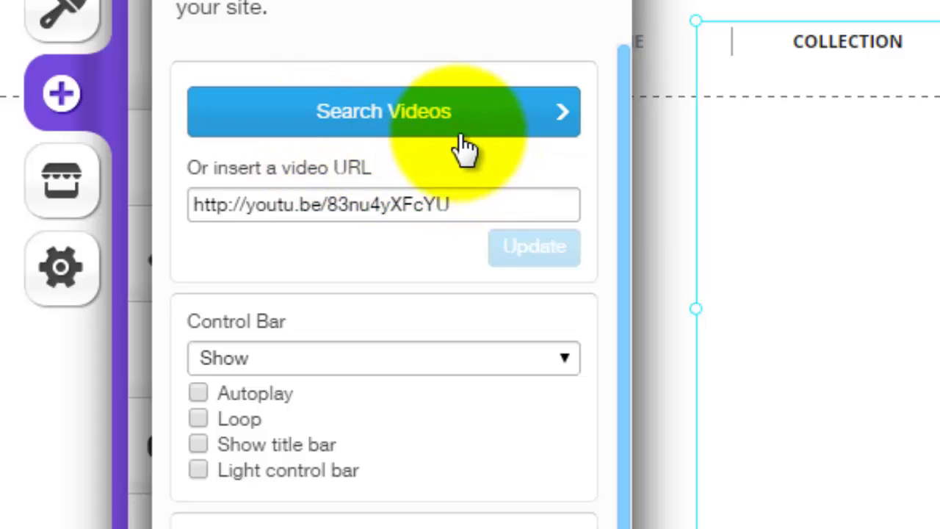
# Step: Clear the player's default video URL, leaving the address field empty
pyautogui.click(457, 199)
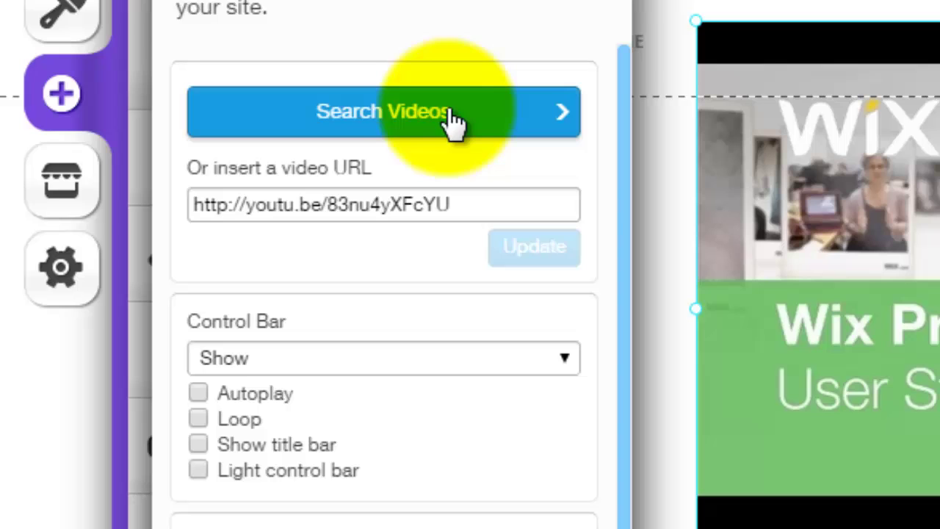
pyautogui.moveTo(489, 200); pyautogui.dragTo(181, 207)
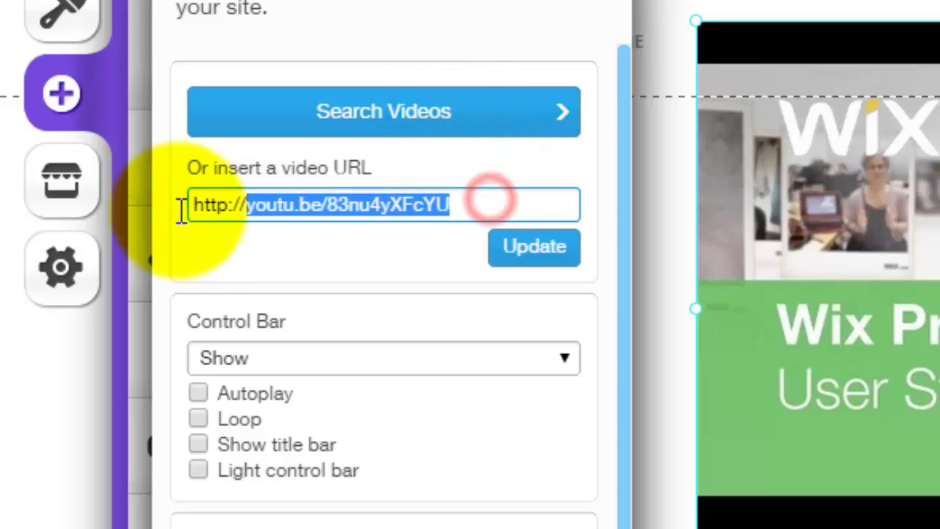
pyautogui.press('BackSpace')
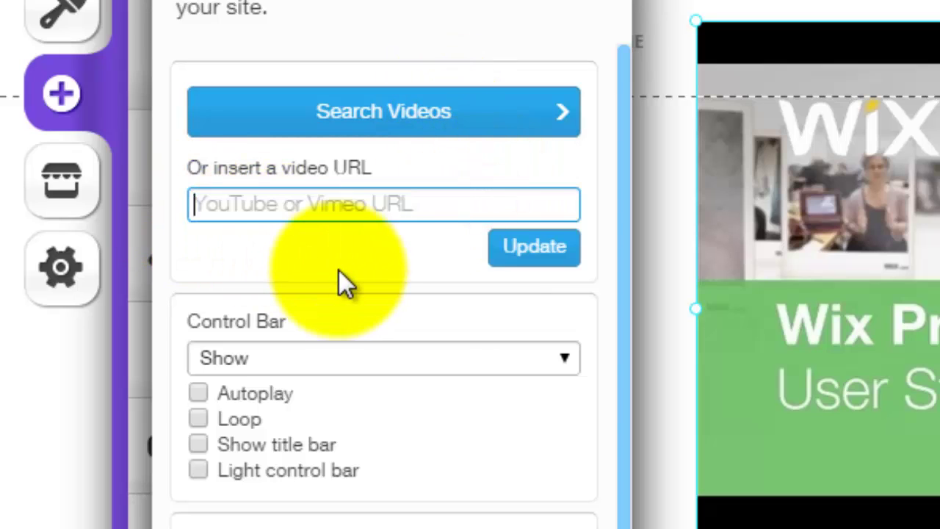
pyautogui.click(340, 205)
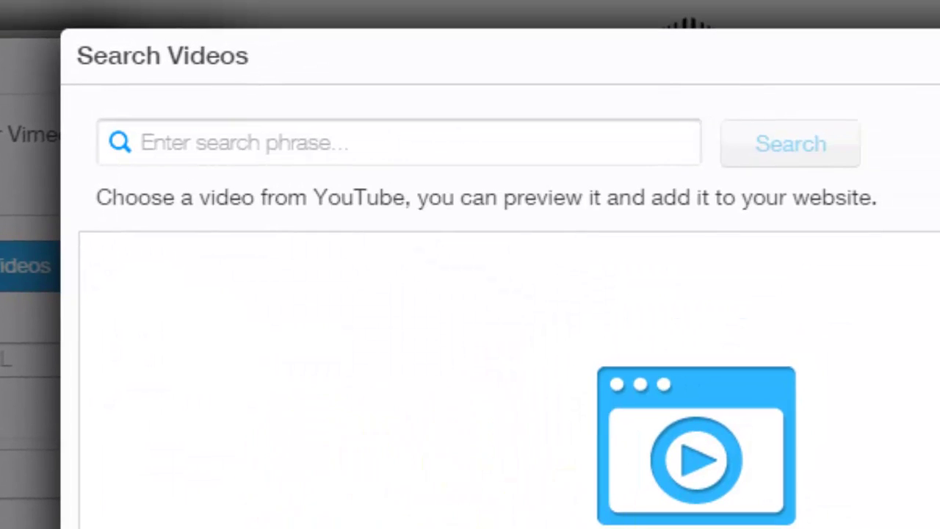
# Step: Search YouTube for 'co' and load the Organize Gallery Images tutorial into the player
pyautogui.click(341, 66)
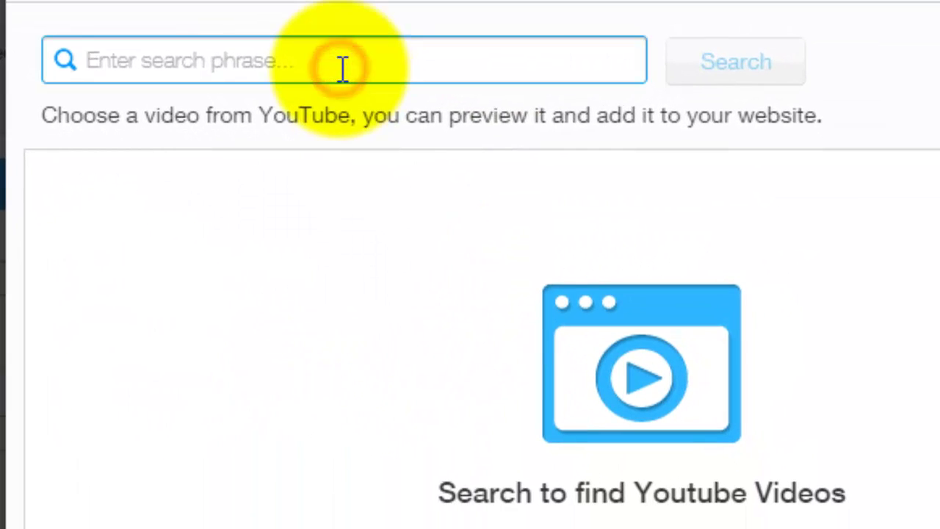
pyautogui.write('computermdofgilbert')
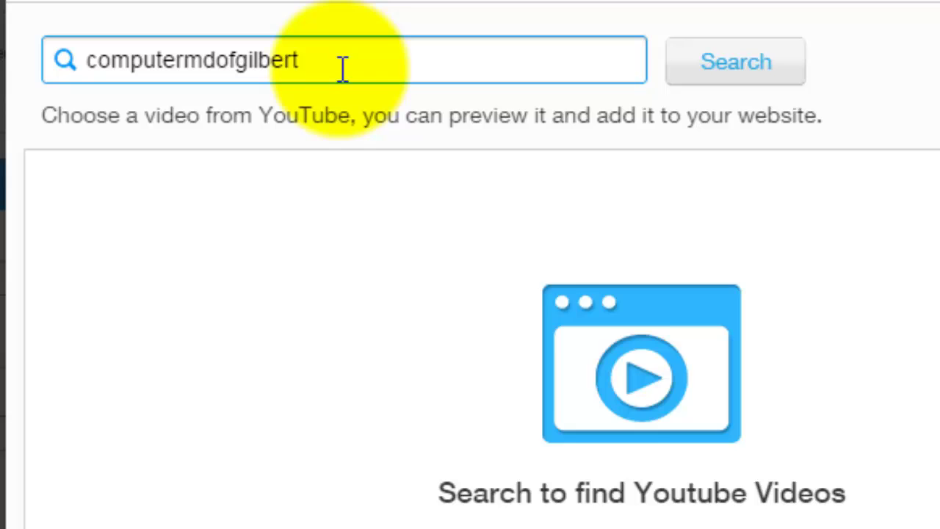
pyautogui.press('Return')
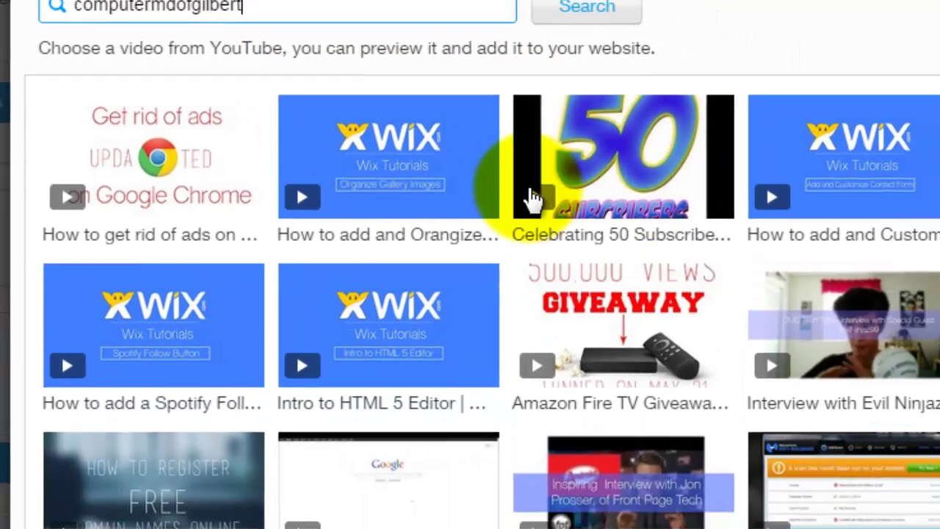
pyautogui.click(384, 140)
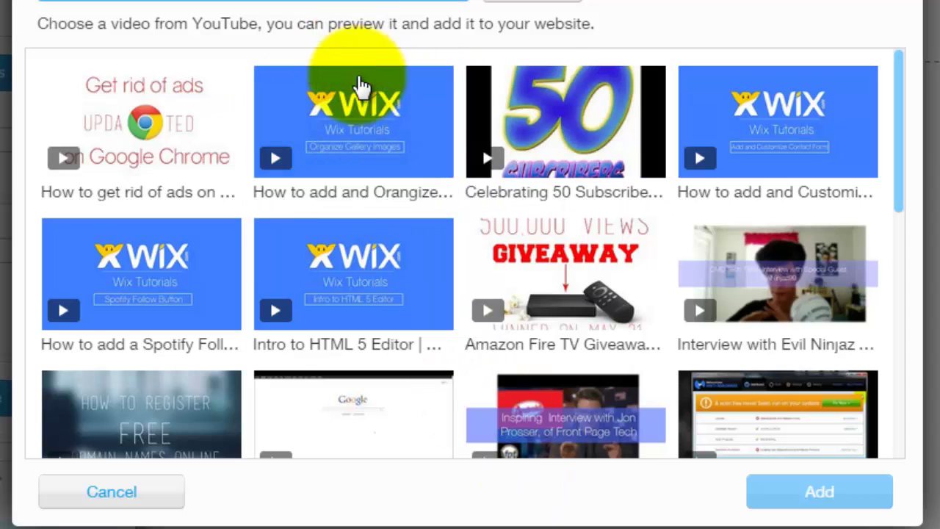
pyautogui.click(351, 156)
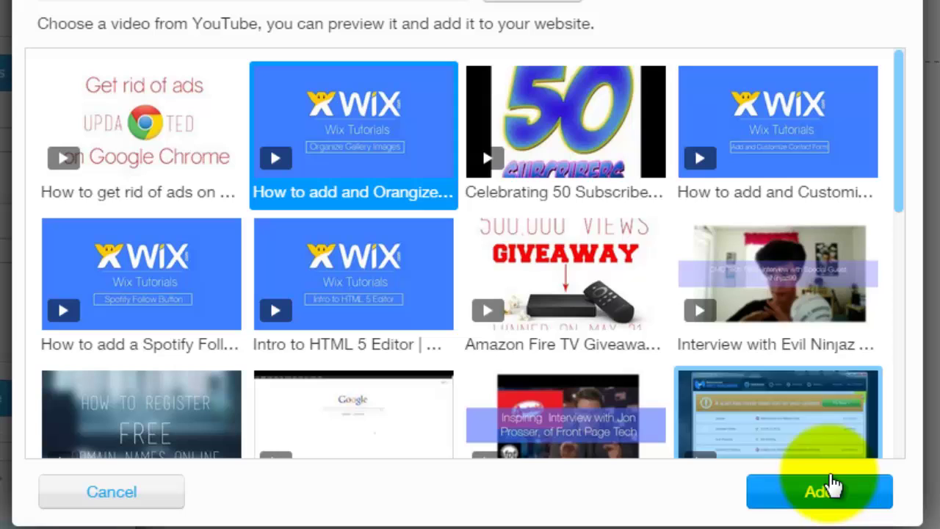
pyautogui.click(828, 500)
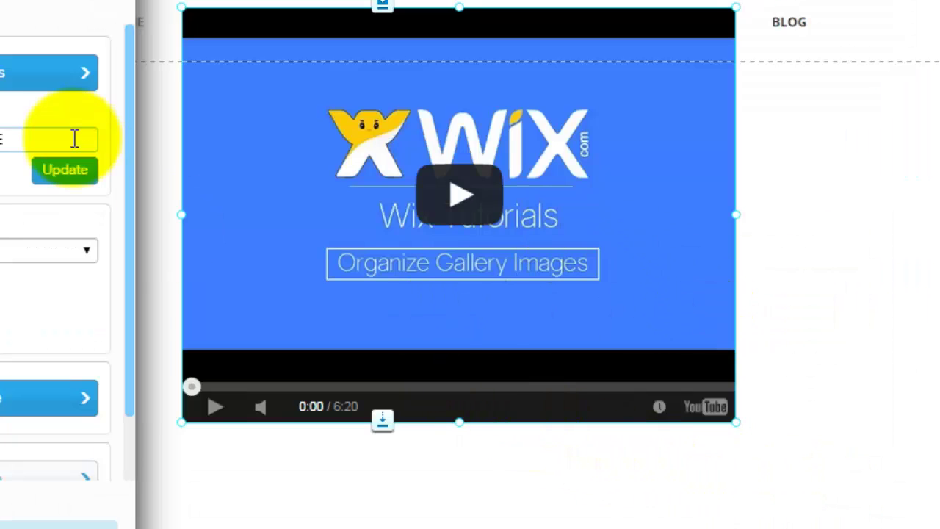
# Step: Set the video's control bar to always be shown
pyautogui.click(307, 164)
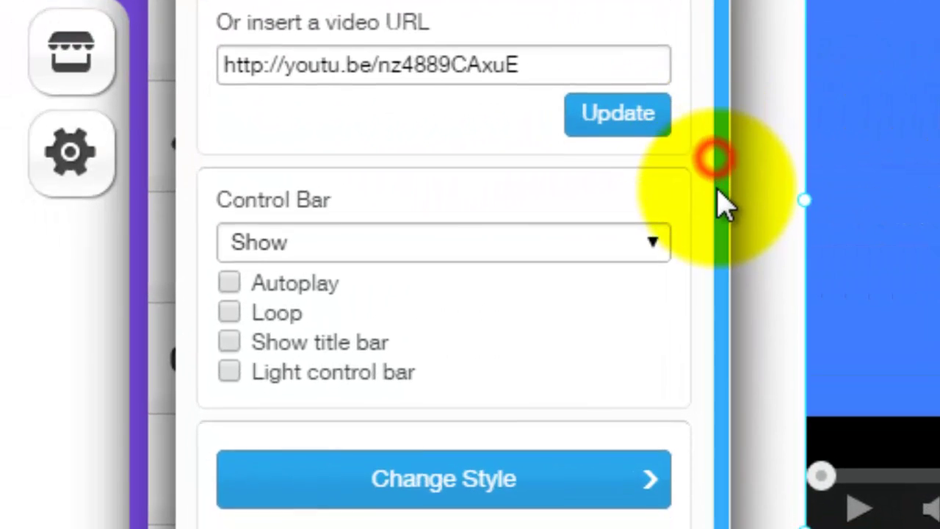
pyautogui.scroll(-2, 724, 206)
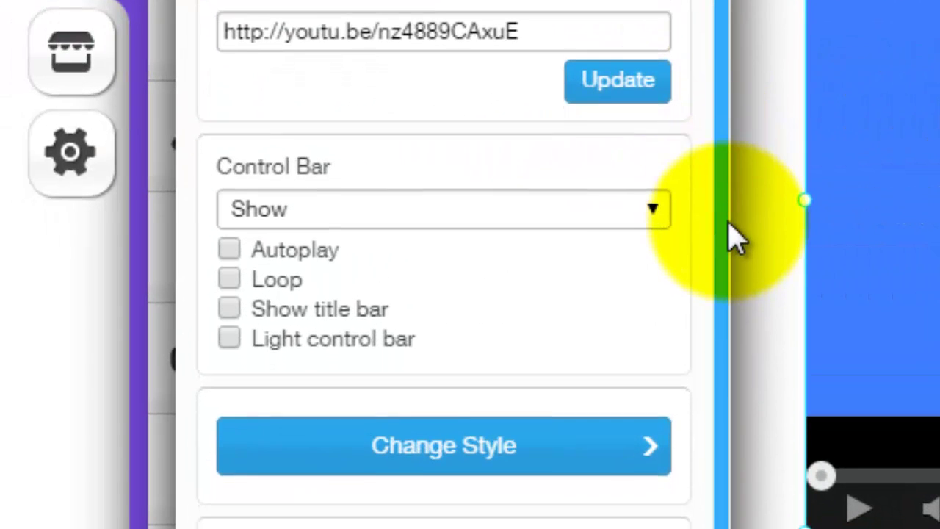
pyautogui.click(531, 180)
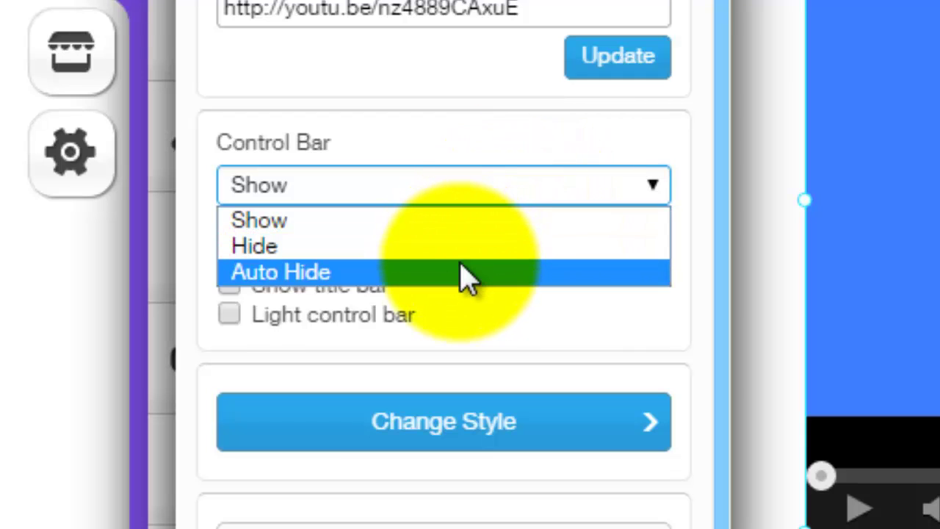
pyautogui.click(461, 184)
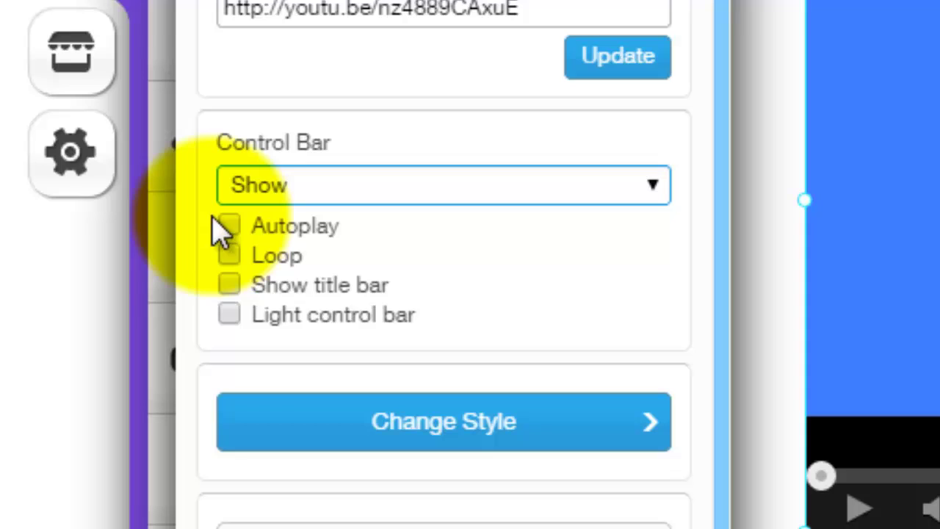
# Step: Try autoplay, loop, title bar and light control bar, leaving all four off
pyautogui.click(230, 227)
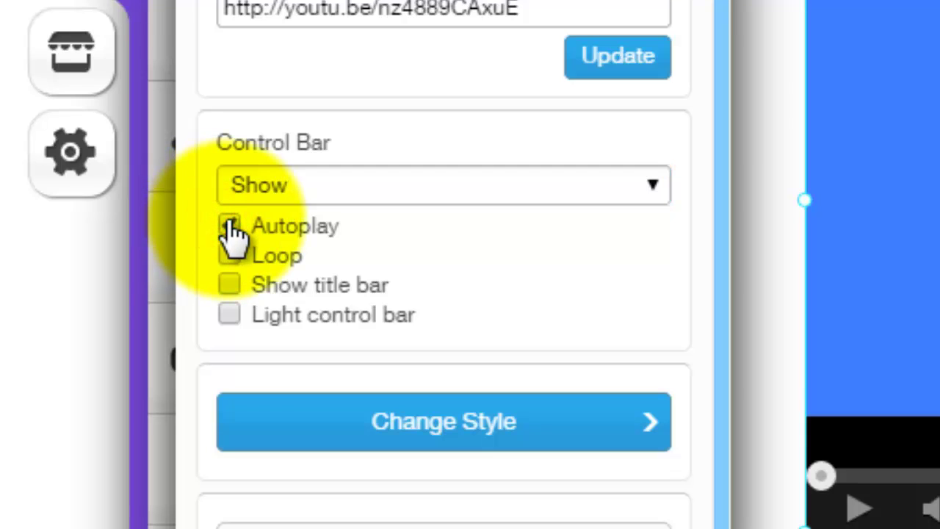
pyautogui.click(230, 227)
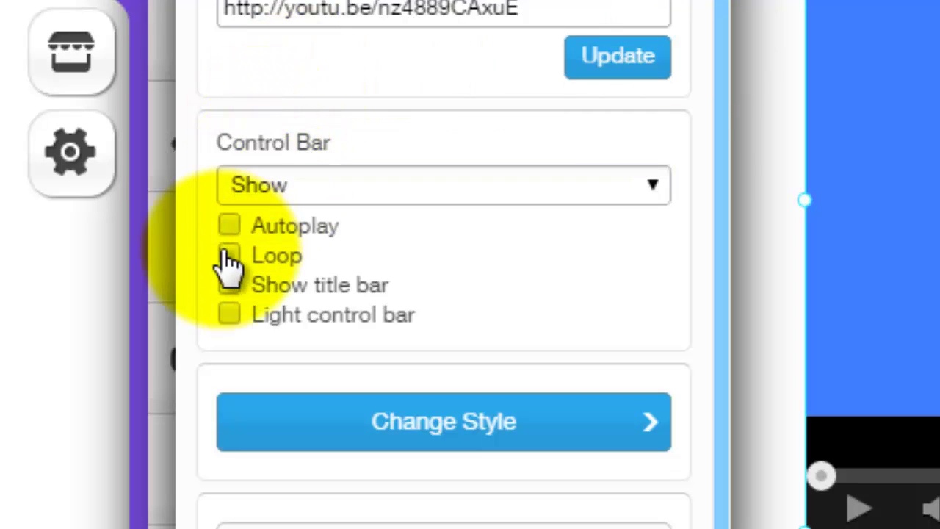
pyautogui.click(229, 255)
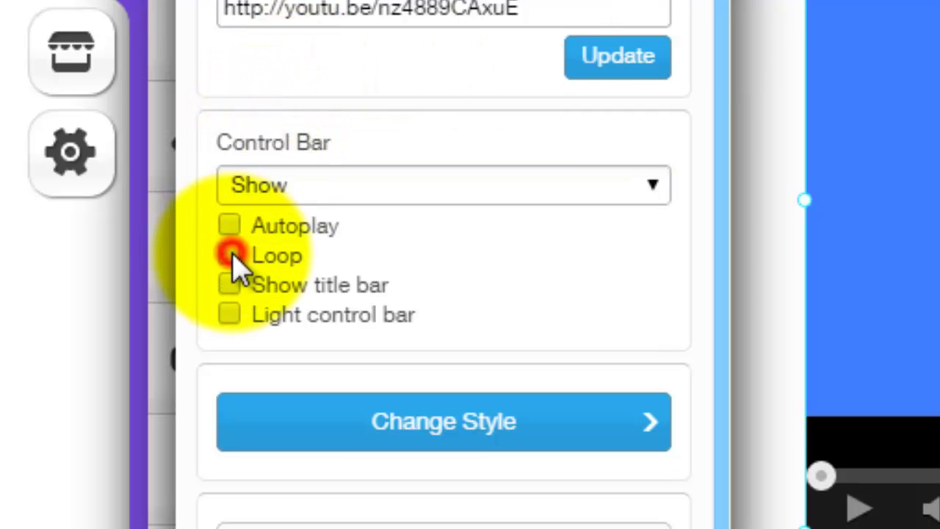
pyautogui.click(229, 255)
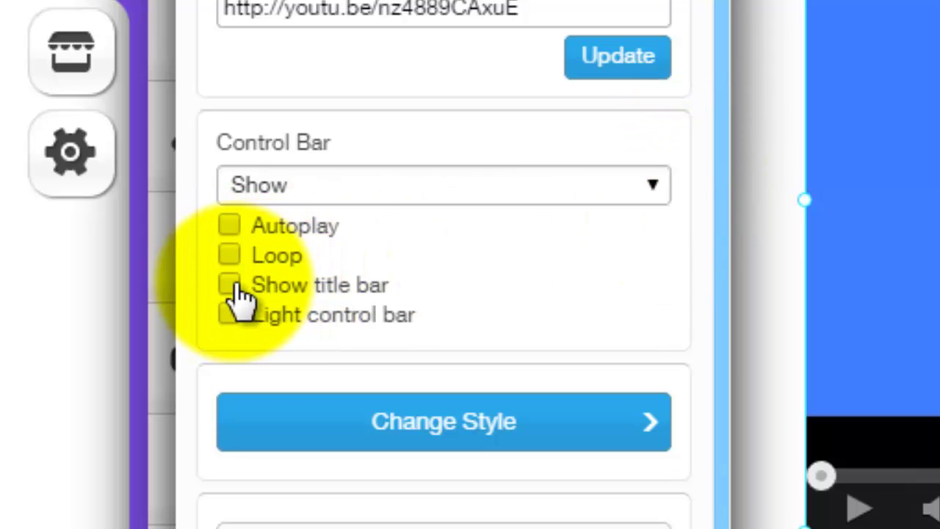
pyautogui.click(232, 288)
pyautogui.click(232, 286)
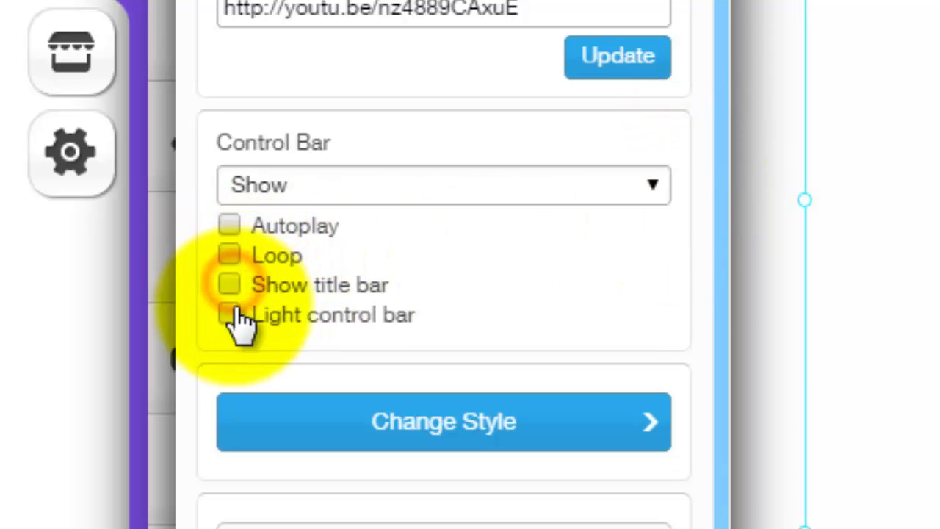
pyautogui.click(230, 315)
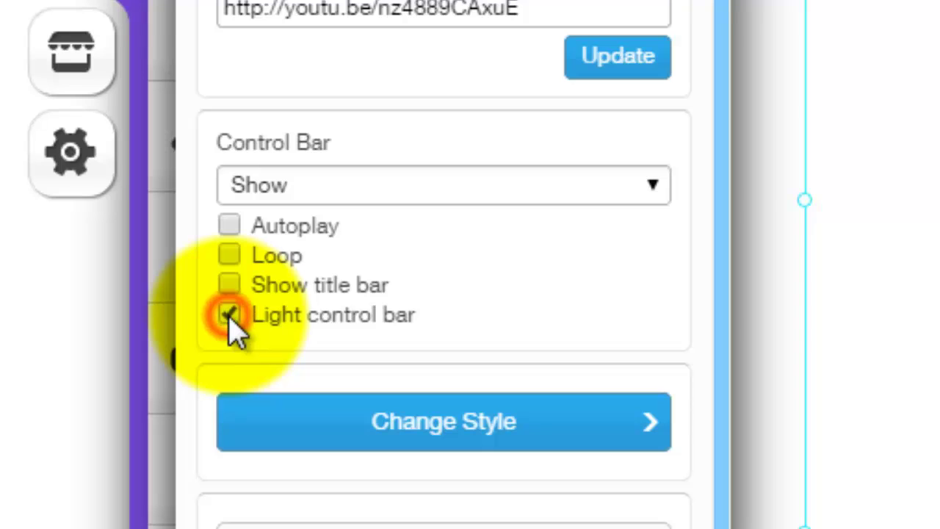
pyautogui.click(229, 315)
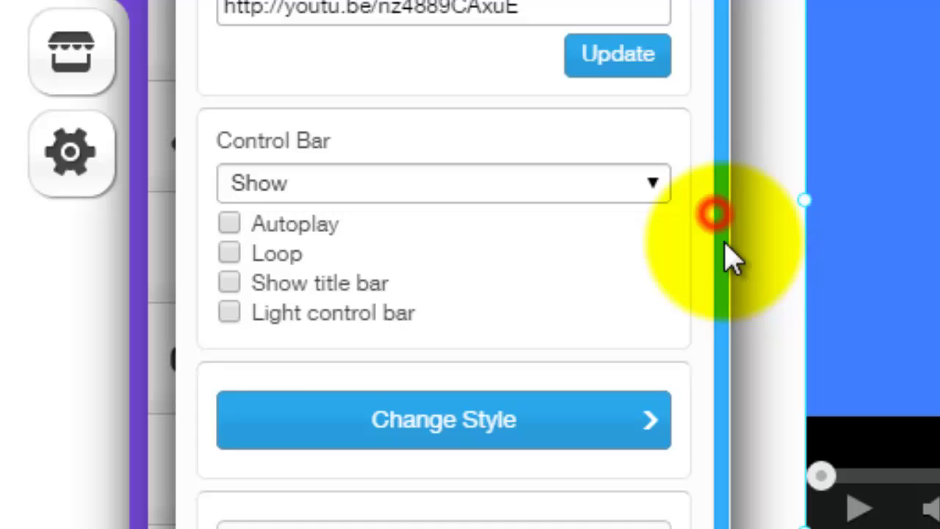
pyautogui.scroll(-1, 724, 286)
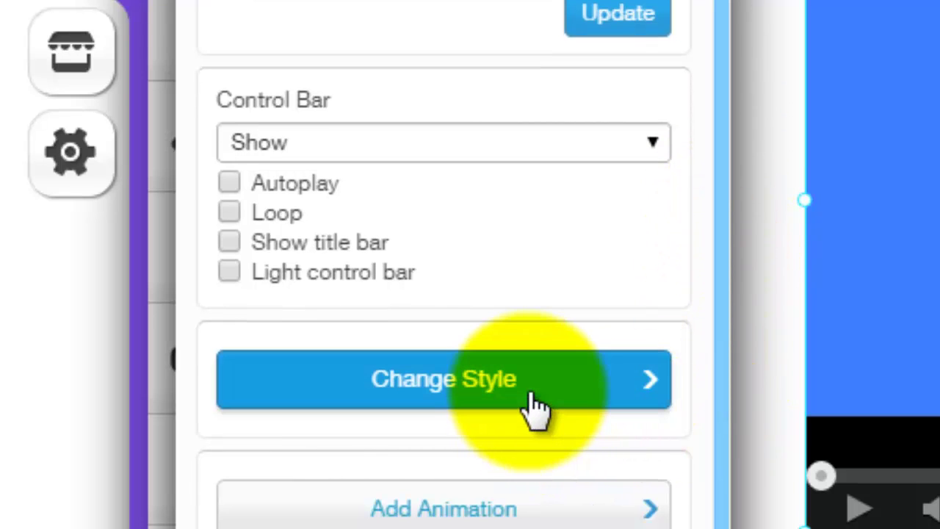
# Step: Preview the thin-border and Video Sloppy skins, then apply the shadow-underneath skin
pyautogui.click(525, 391)
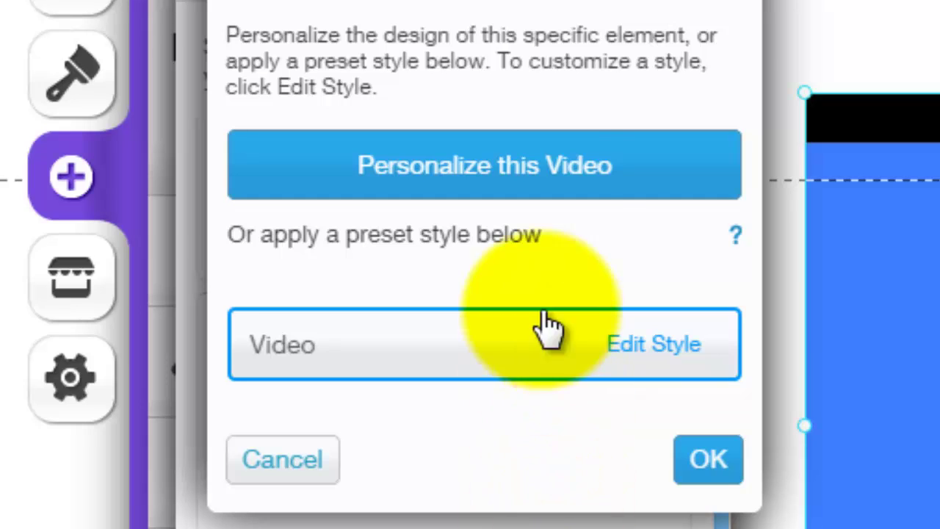
pyautogui.click(538, 176)
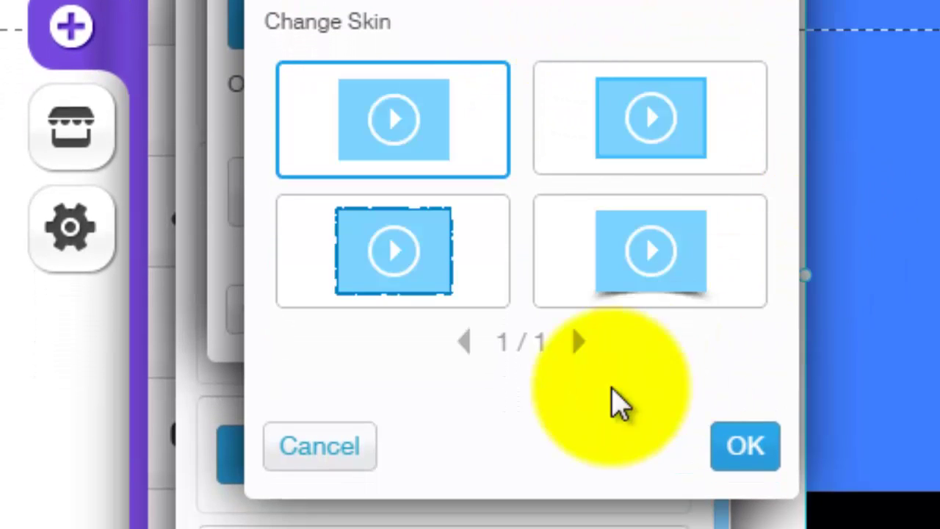
pyautogui.click(676, 116)
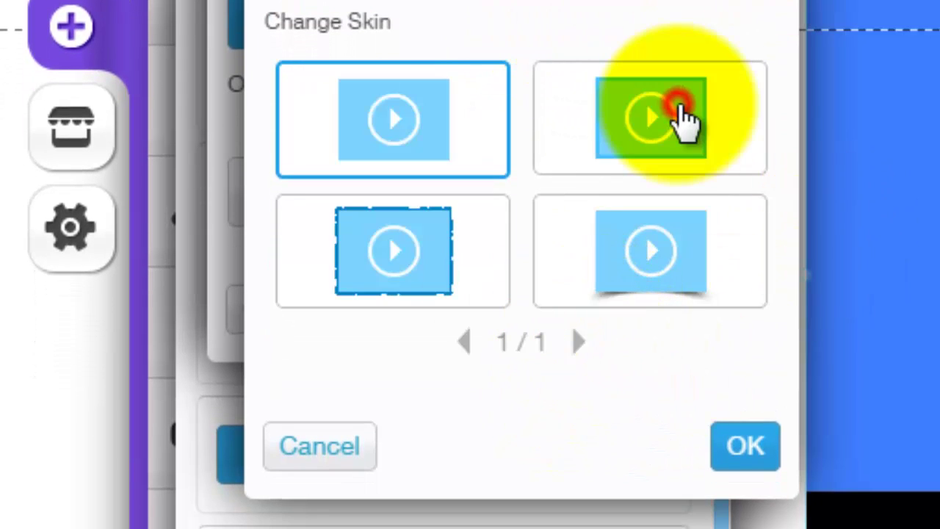
pyautogui.click(682, 119)
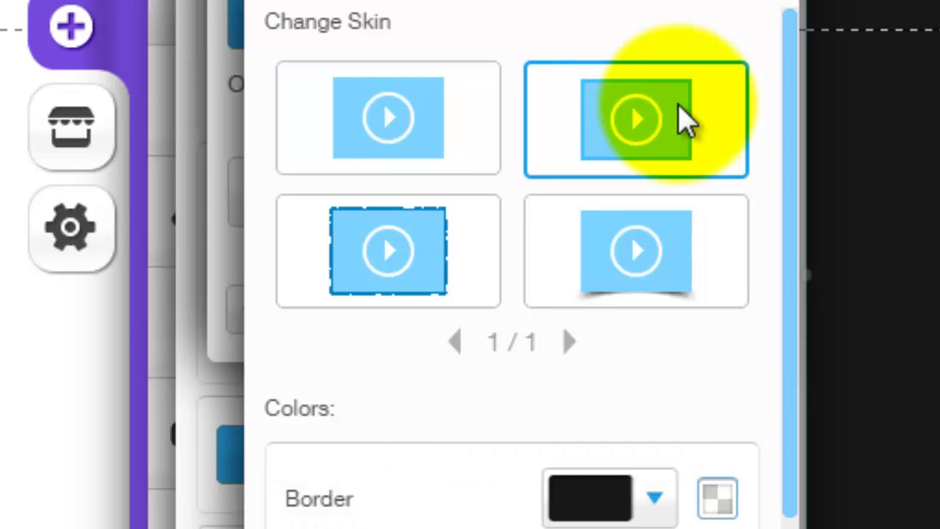
pyautogui.click(394, 272)
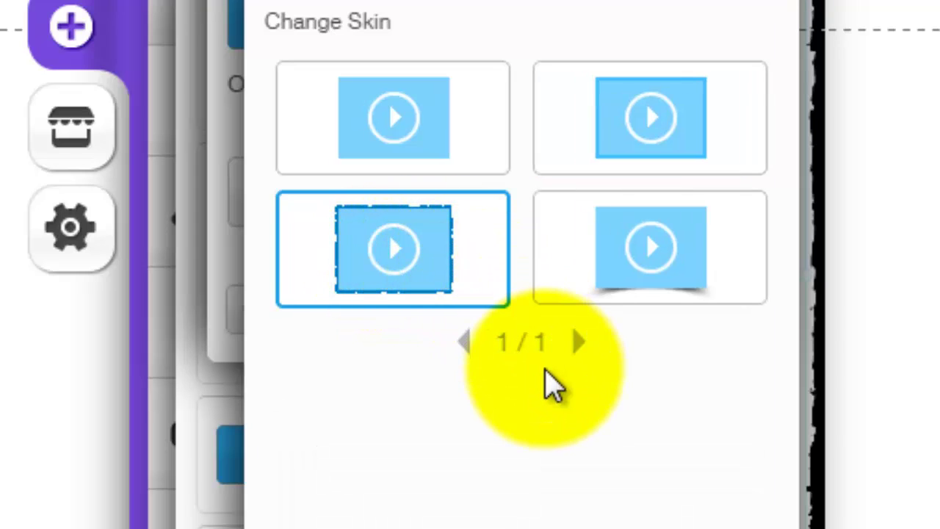
pyautogui.click(616, 273)
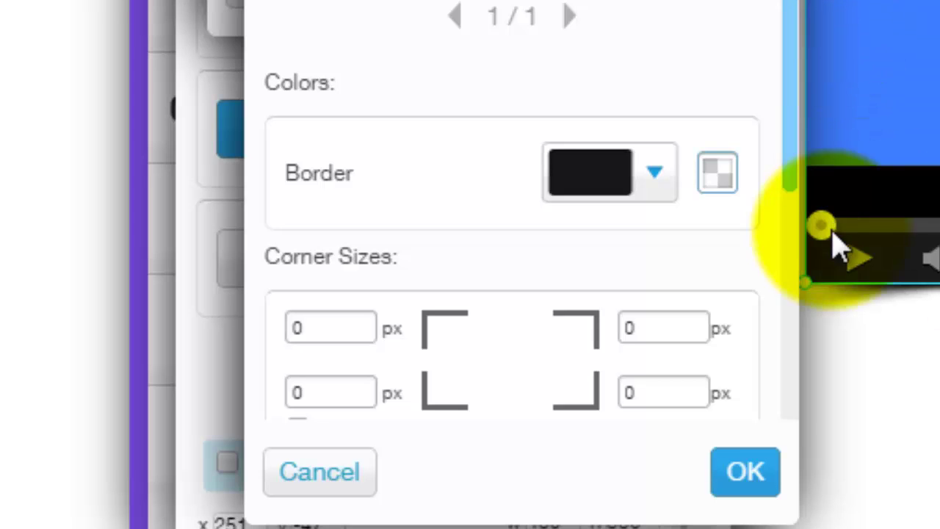
pyautogui.click(738, 477)
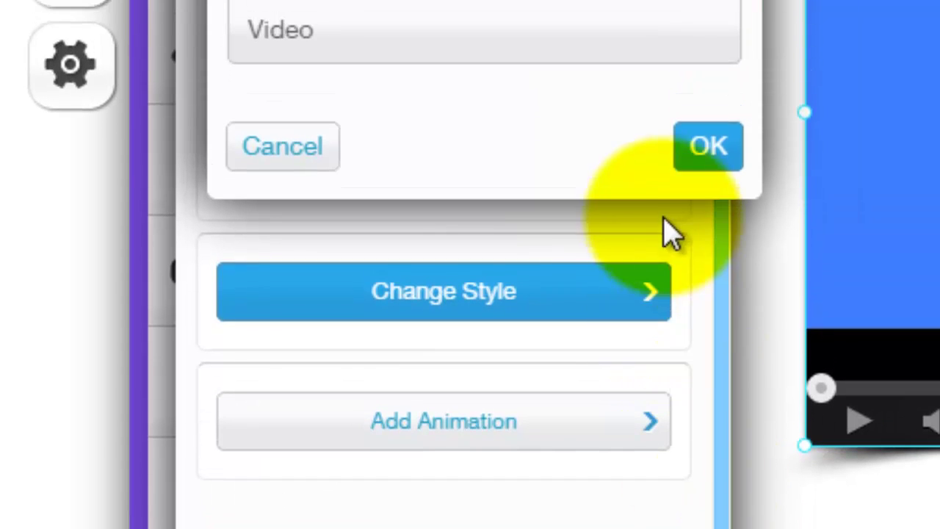
# Step: Close the style, Video settings and Media add panels
pyautogui.click(717, 145)
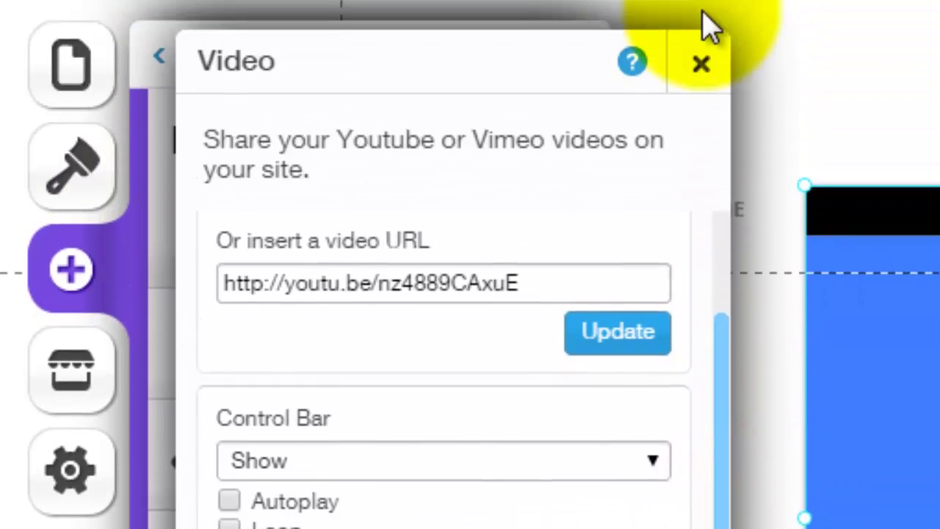
pyautogui.click(701, 161)
pyautogui.click(566, 156)
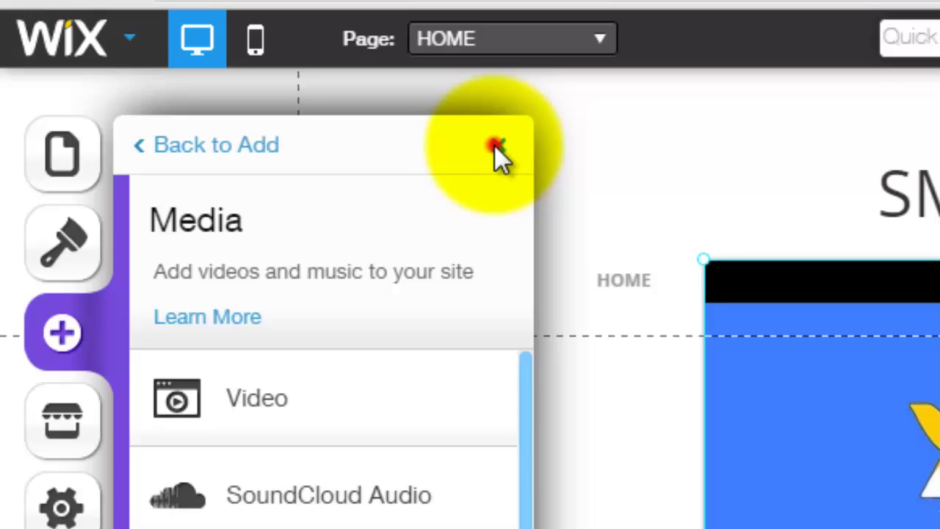
# Step: Move the video below the SMALL BRAND menu, centre it and enlarge it
pyautogui.moveTo(812, 420); pyautogui.dragTo(353, 336)
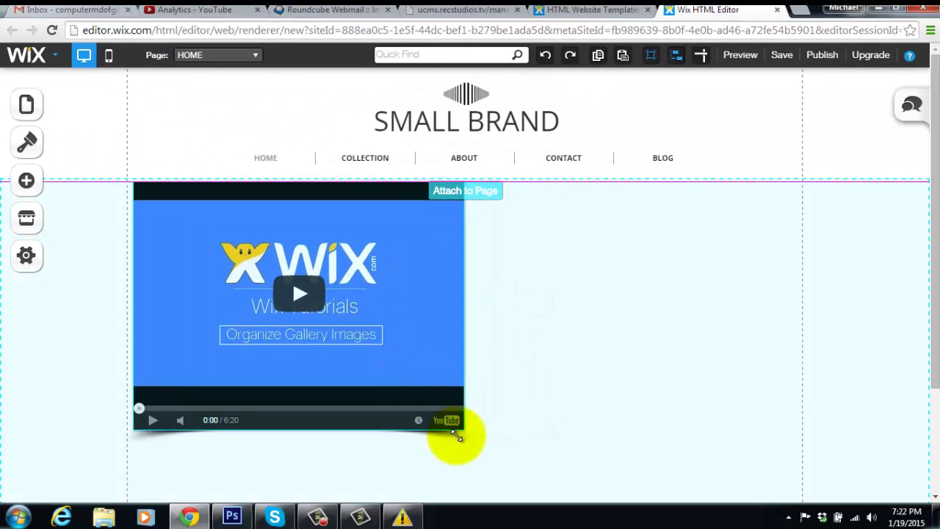
pyautogui.moveTo(449, 431); pyautogui.dragTo(499, 444)
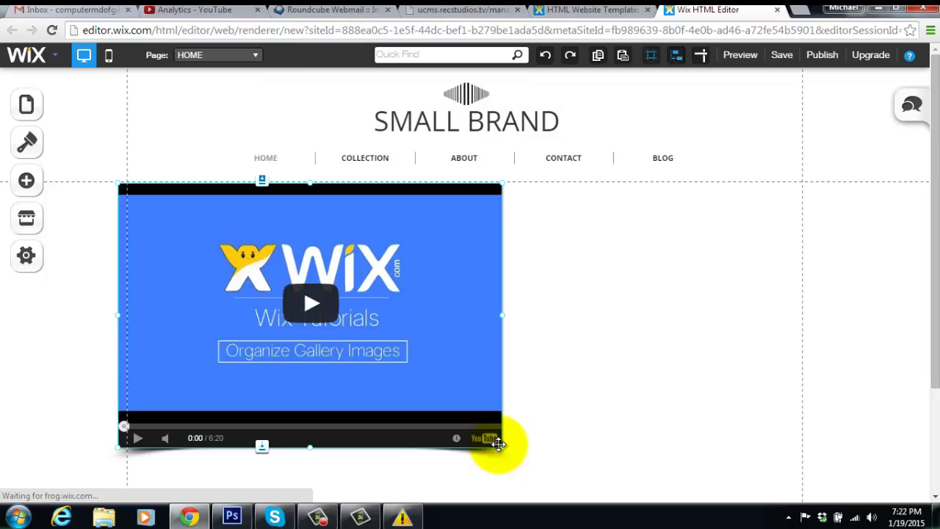
pyautogui.moveTo(498, 444); pyautogui.dragTo(596, 474)
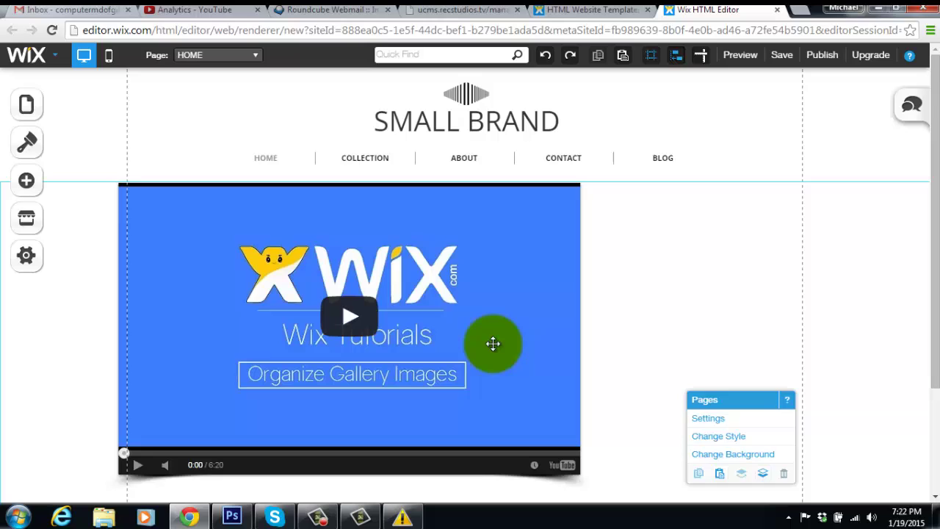
pyautogui.moveTo(458, 331); pyautogui.dragTo(562, 337)
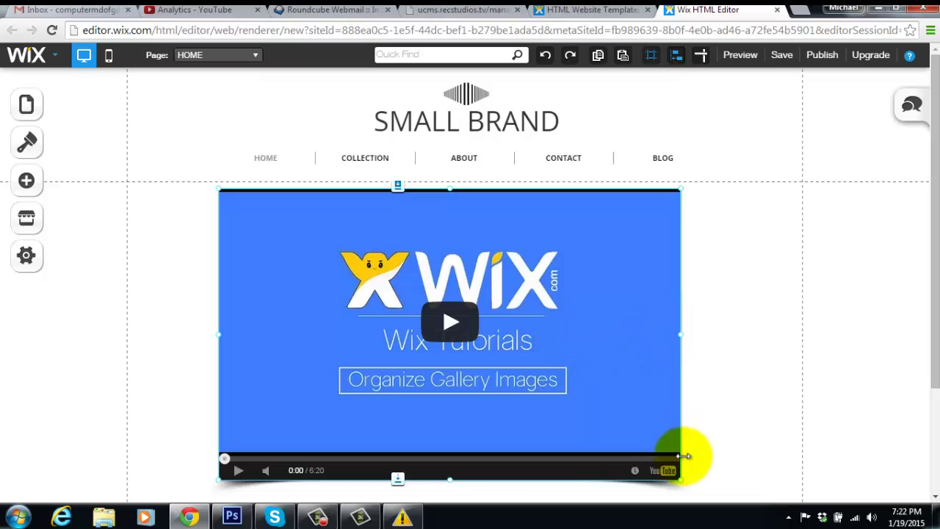
pyautogui.moveTo(682, 479); pyautogui.dragTo(702, 489)
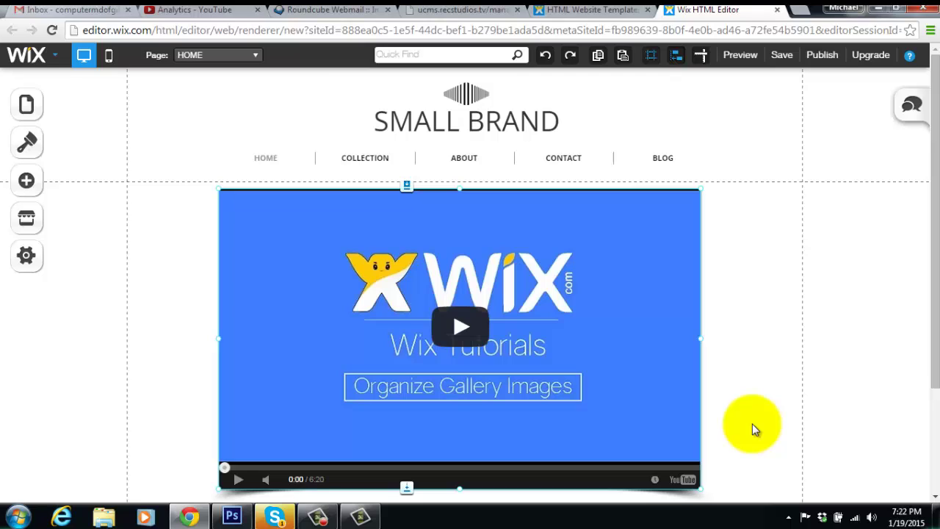
pyautogui.click(318, 516)
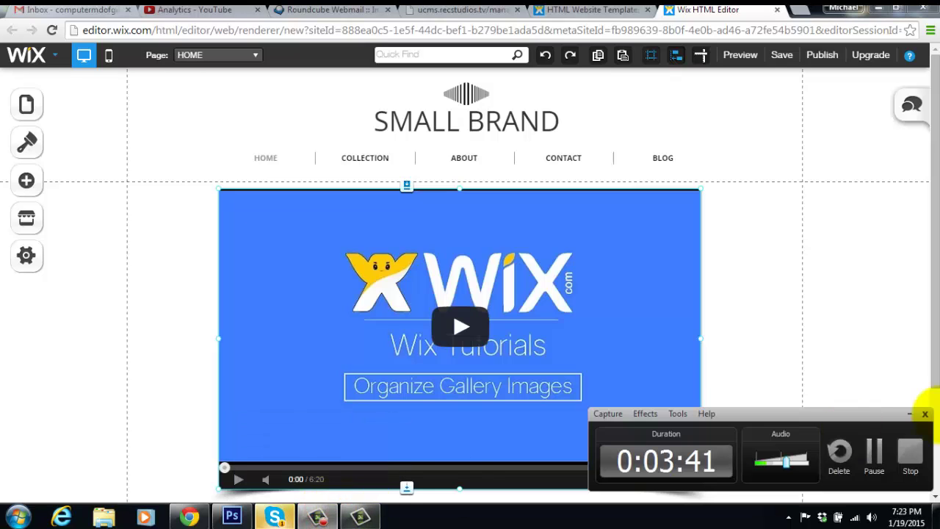